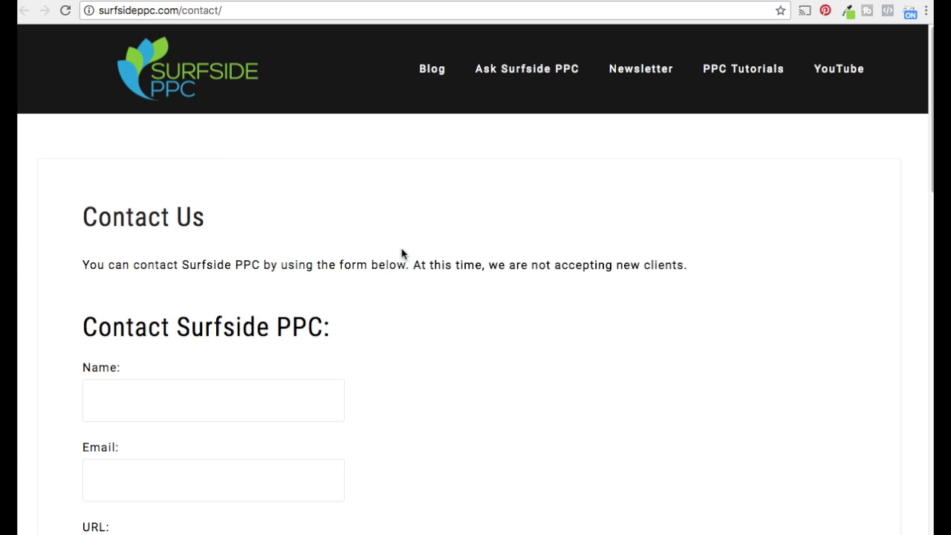
# Review the Surfside PPC contact page, from the notice about new clients through the form fields to the Send option
pyautogui.moveTo(413, 264); pyautogui.dragTo(739, 264)
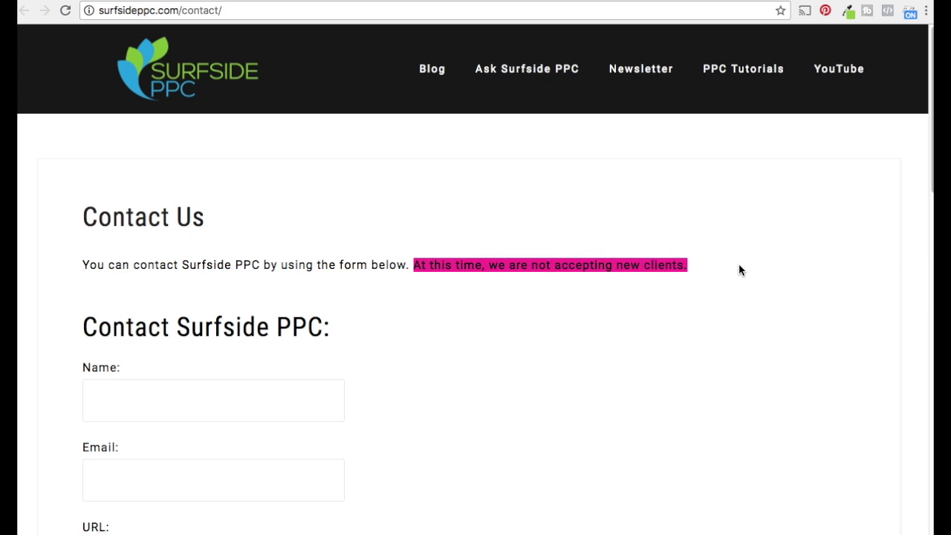
pyautogui.click(739, 264)
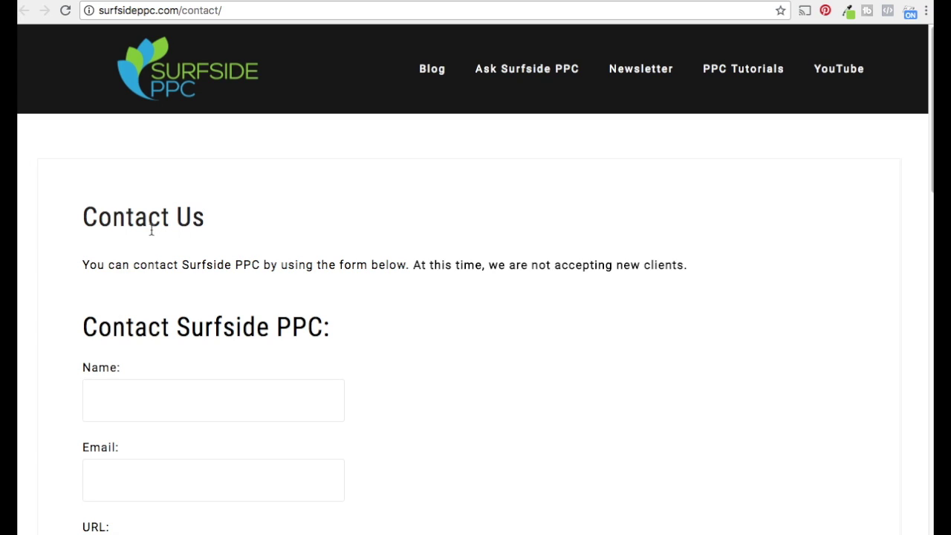
pyautogui.scroll(-4, 349, 252)
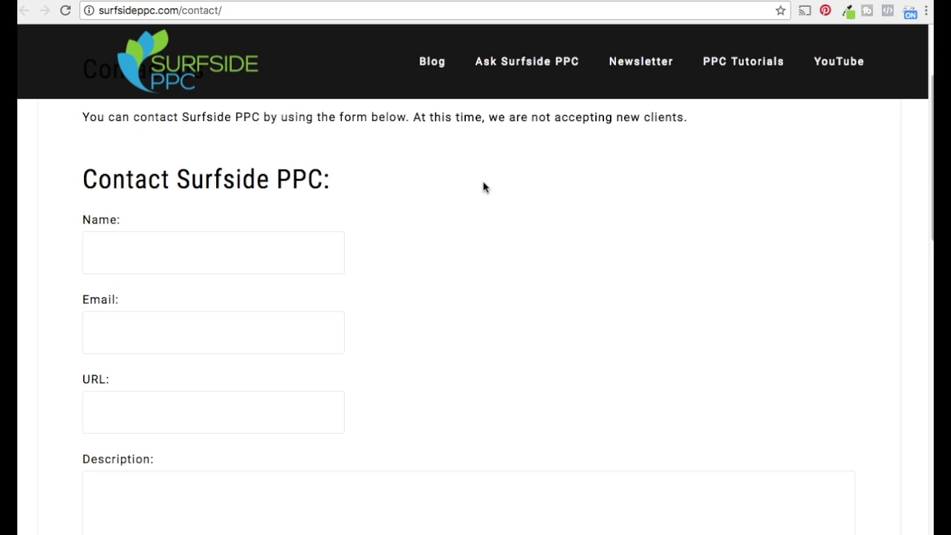
pyautogui.scroll(3, 507, 271)
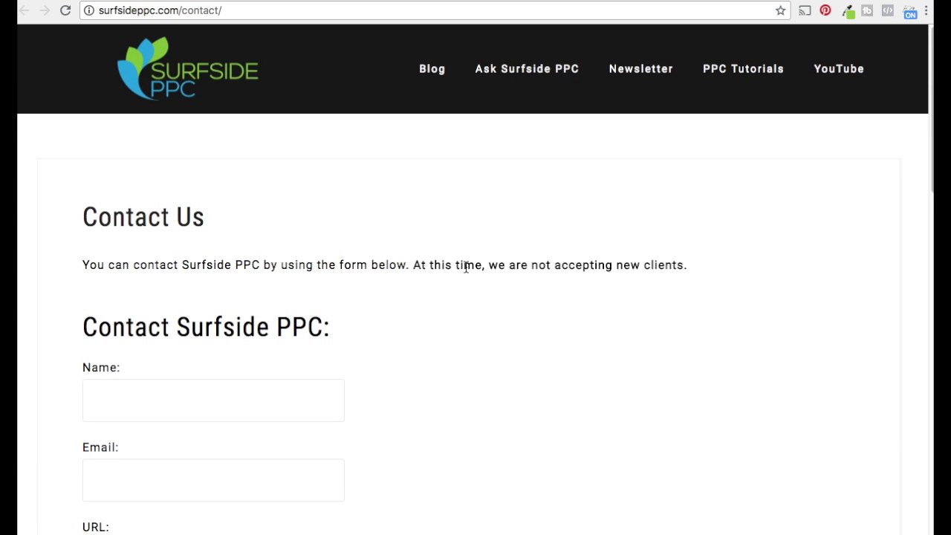
pyautogui.scroll(-5, 465, 268)
pyautogui.scroll(-3, 465, 268)
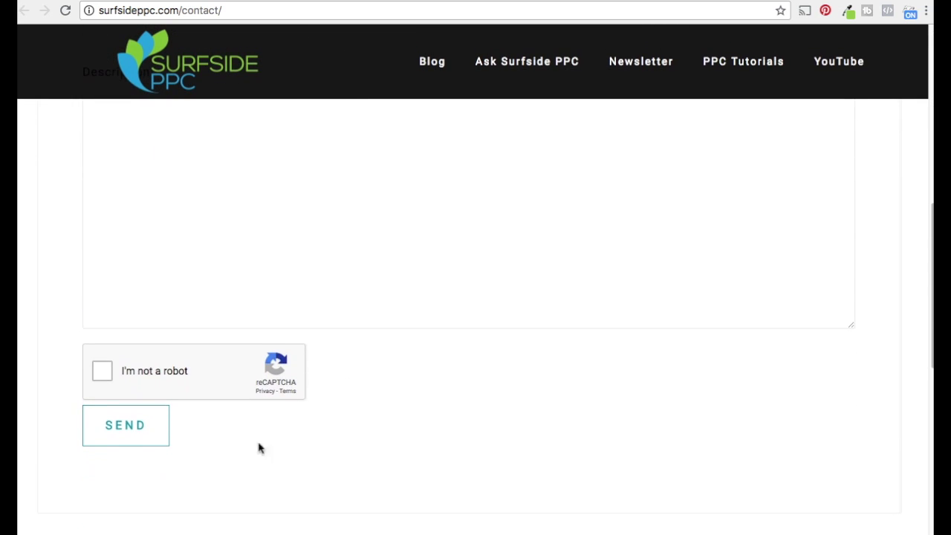
pyautogui.click(127, 428)
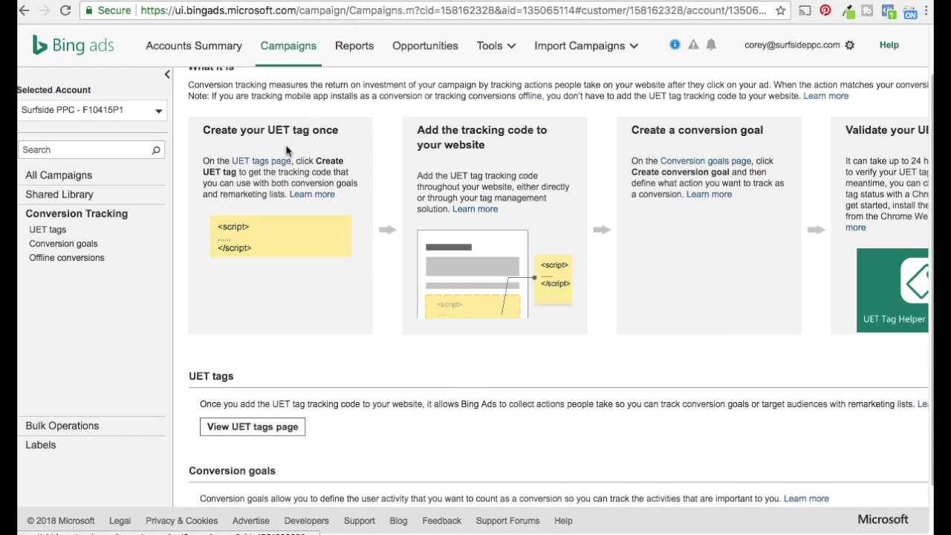
# Revisit the contact form and examine the thank-you page's URL as the conversion destination
pyautogui.click(354, 2)
pyautogui.scroll(10, 319, 272)
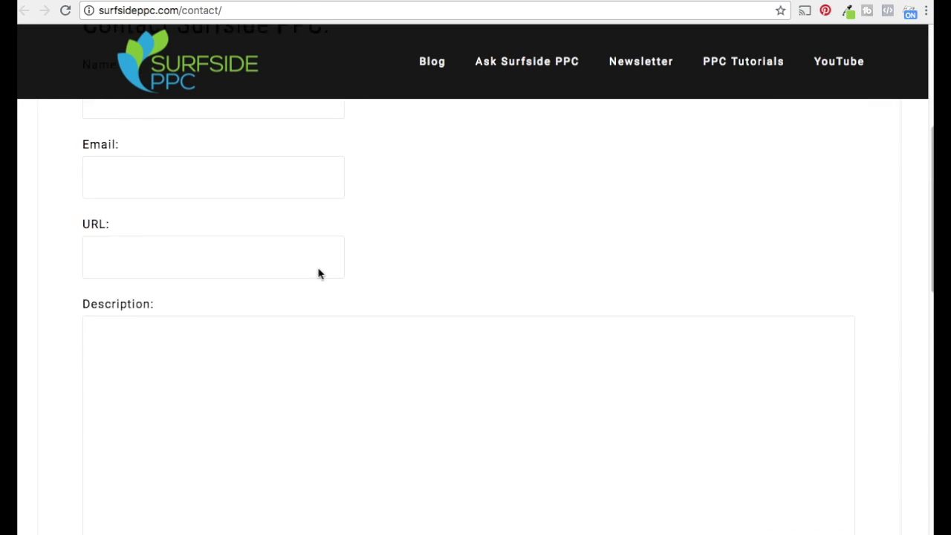
pyautogui.click(439, 2)
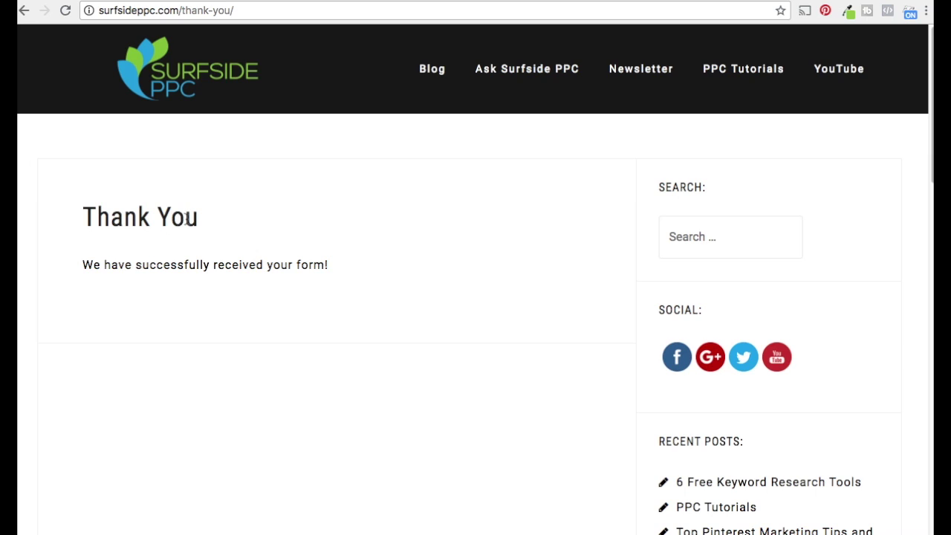
pyautogui.moveTo(257, 11); pyautogui.dragTo(235, 10)
pyautogui.click(259, 10)
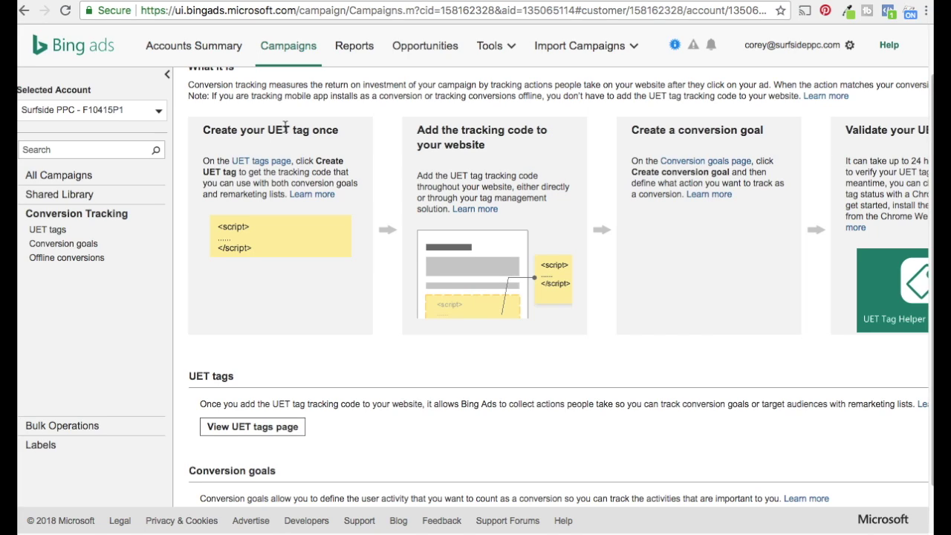
# Go to the PPC Agency campaign settings and set the bid strategy to Maximize Conversions, checking its eligibility requirement
pyautogui.press('super+Left')
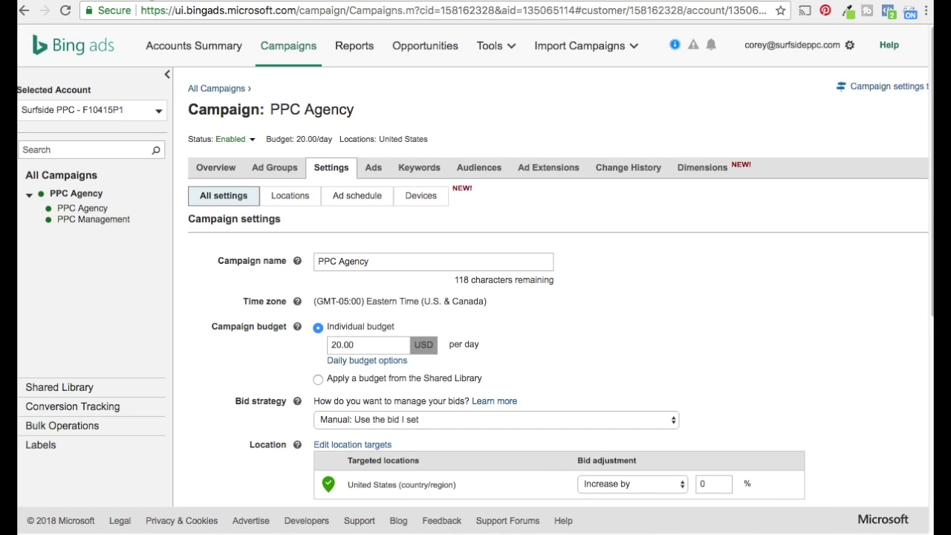
pyautogui.scroll(-3, 815, 292)
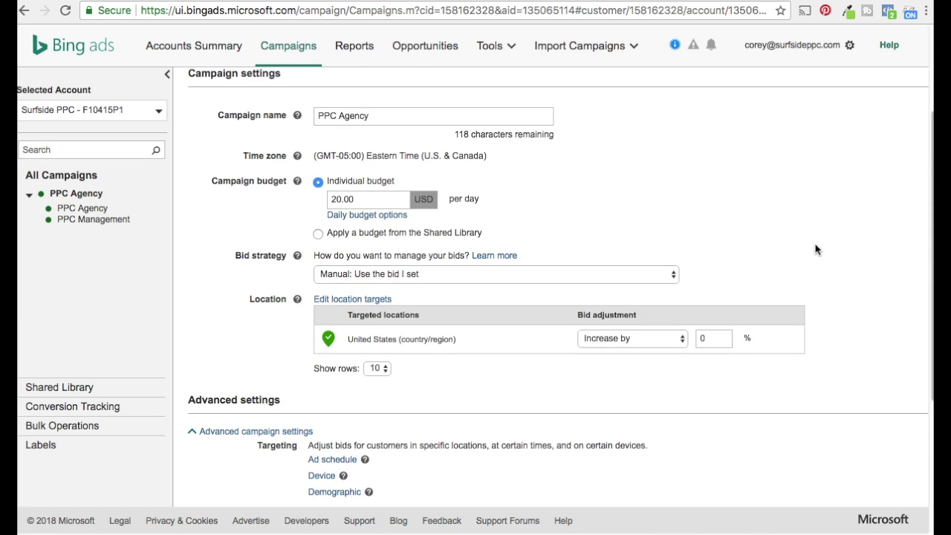
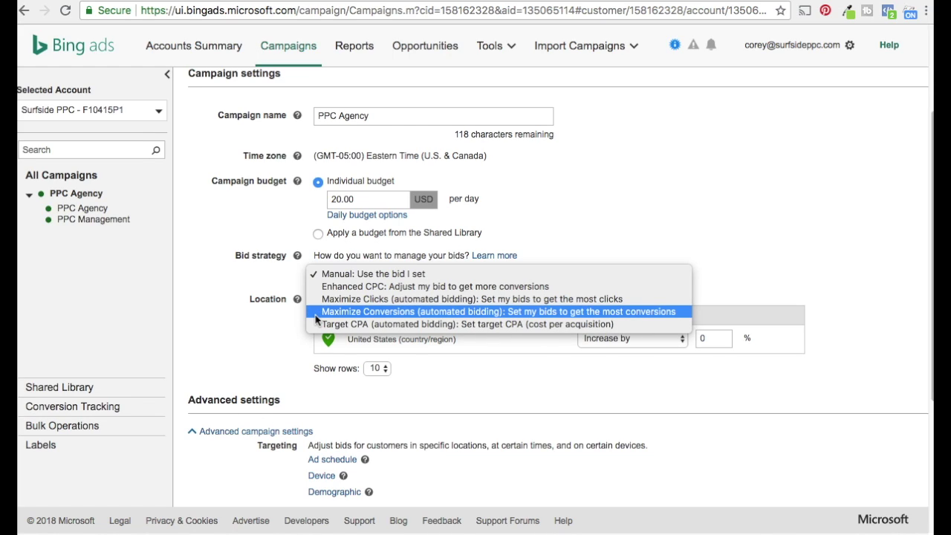
pyautogui.click(318, 313)
pyautogui.moveTo(314, 290); pyautogui.dragTo(495, 294)
pyautogui.click(550, 288)
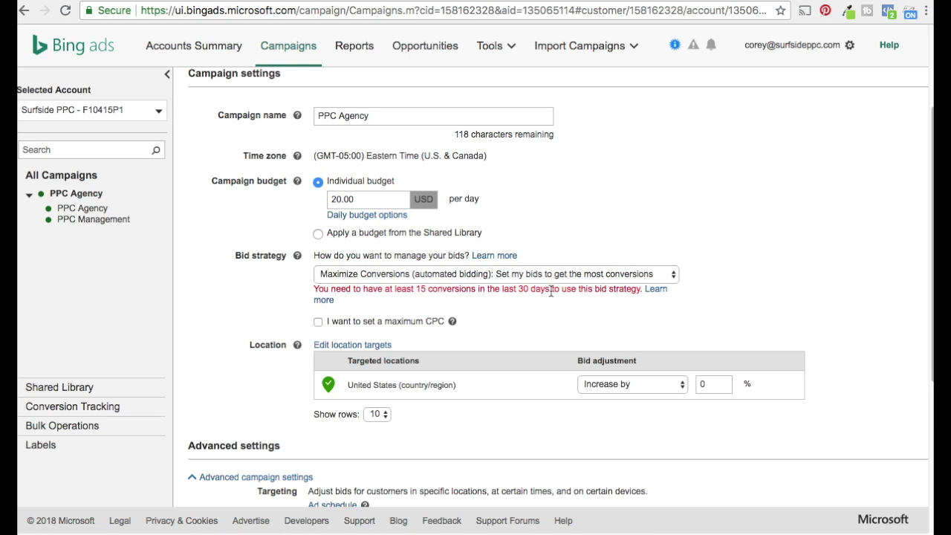
# Switch the bid strategy to Target CPA and back to Maximize Conversions
pyautogui.click(471, 278)
pyautogui.click(413, 287)
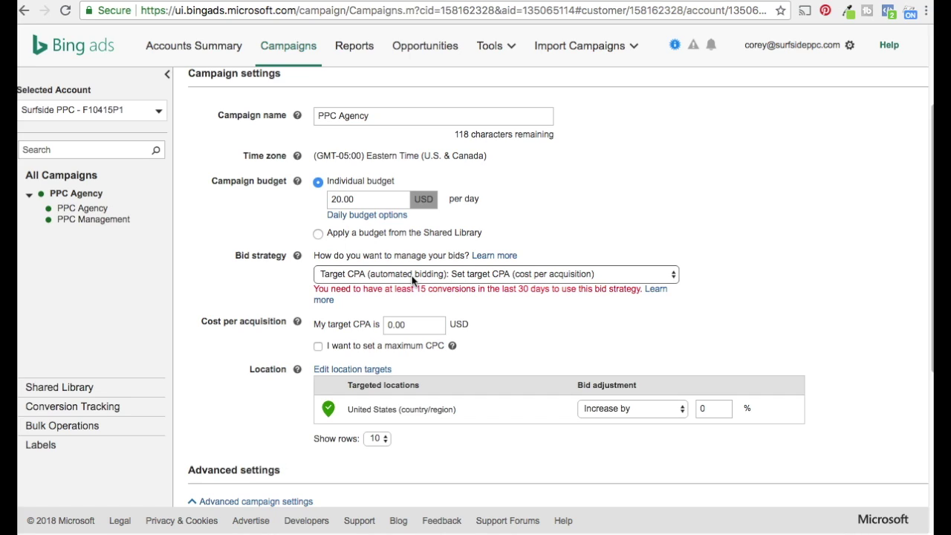
pyautogui.click(412, 277)
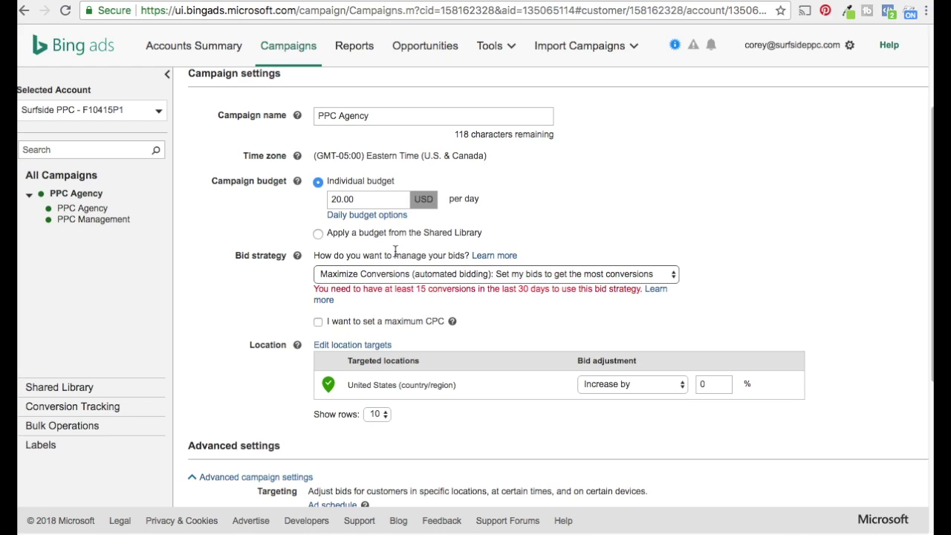
# Enable a maximum CPC for the Maximize Conversions strategy and set it to 10.00 USD
pyautogui.click(320, 320)
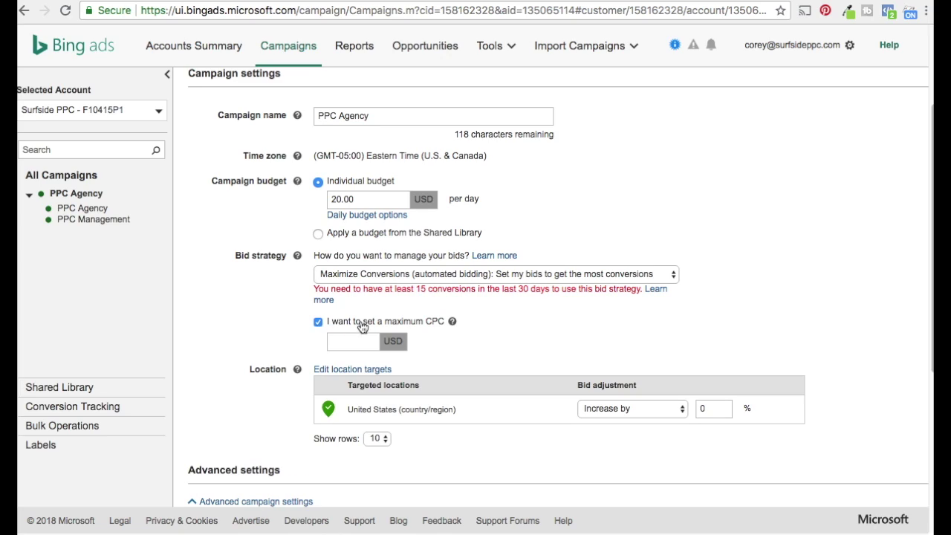
pyautogui.click(344, 341)
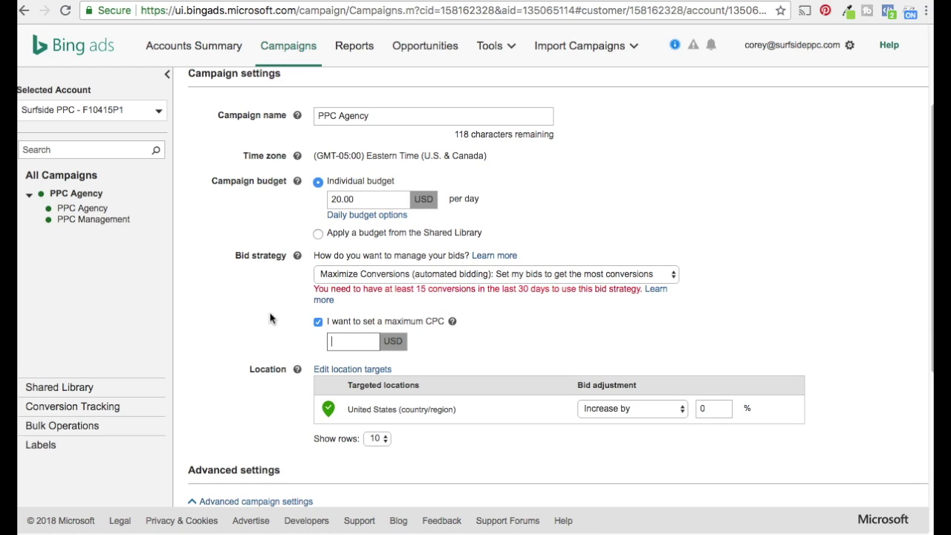
pyautogui.write('10.00')
# Change the bid strategy to Target CPA and set the target CPA to 50.00 USD
pyautogui.click(369, 273)
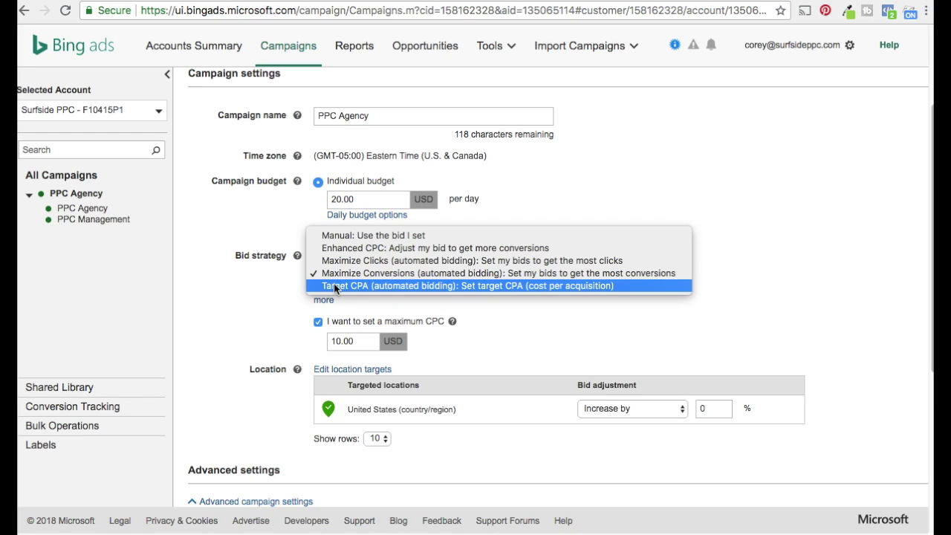
pyautogui.click(333, 285)
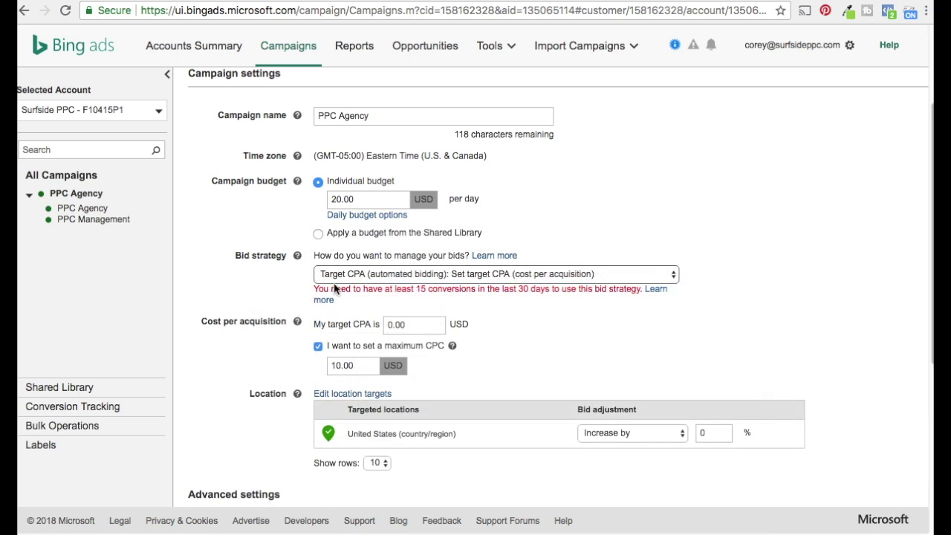
pyautogui.moveTo(410, 324); pyautogui.dragTo(349, 320)
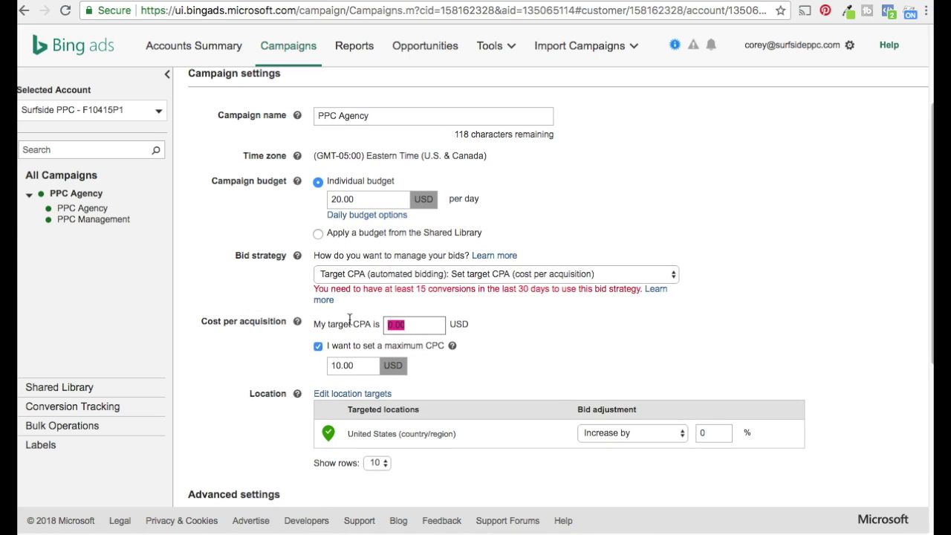
pyautogui.write('50.00')
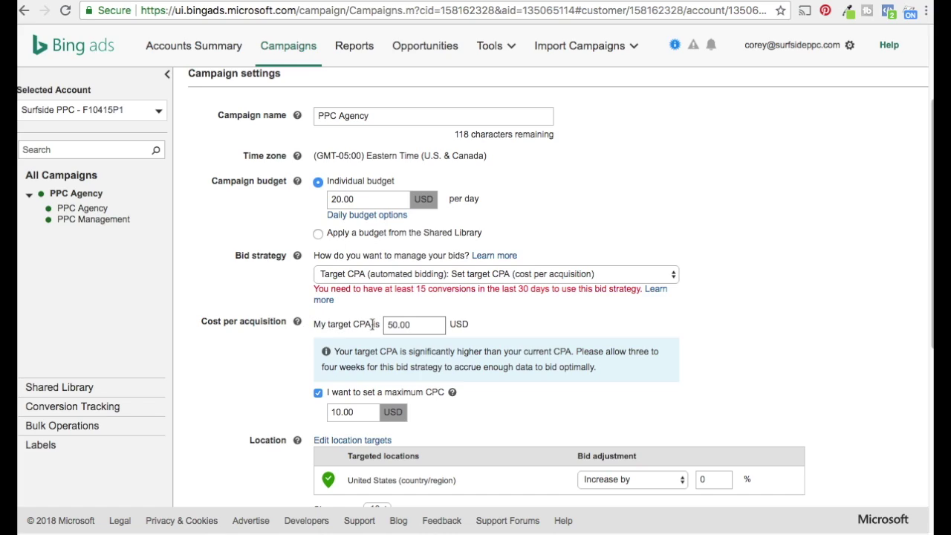
pyautogui.moveTo(419, 327); pyautogui.dragTo(376, 328)
pyautogui.click(335, 323)
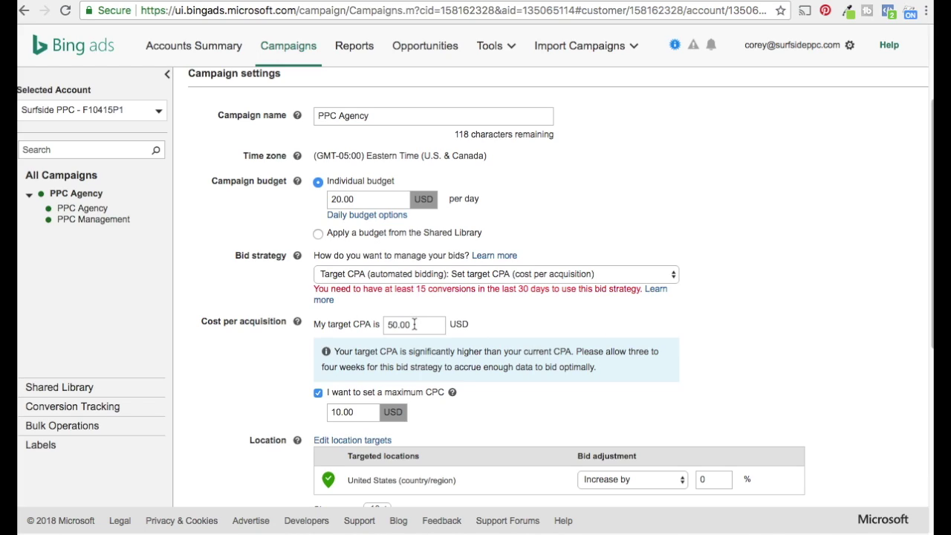
# Raise the target CPA to 60.00 USD
pyautogui.moveTo(413, 325); pyautogui.dragTo(384, 327)
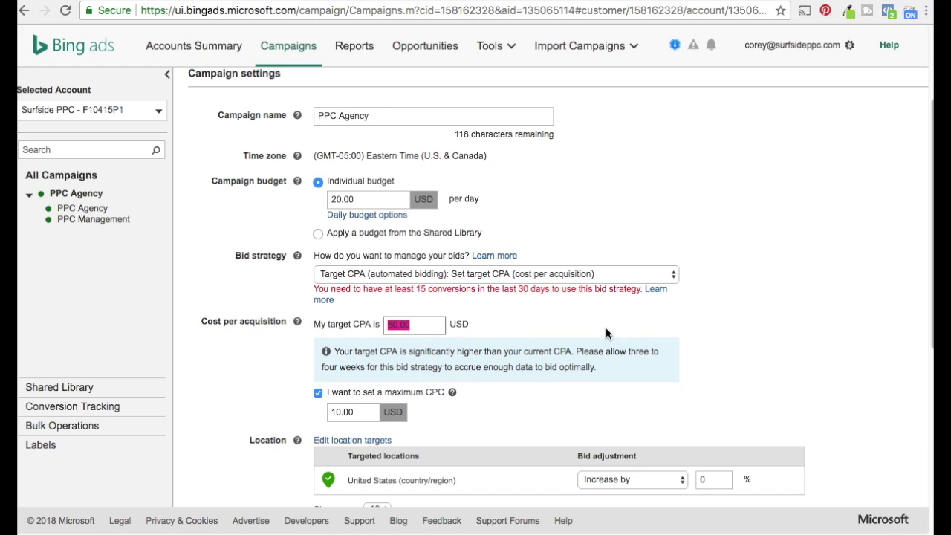
pyautogui.write('60.00')
pyautogui.click(418, 327)
# Set the target CPA to 45.00 USD and the maximum CPC to 9.00 USD
pyautogui.moveTo(417, 327); pyautogui.dragTo(380, 329)
pyautogui.write('45.00')
pyautogui.moveTo(362, 411); pyautogui.dragTo(326, 416)
pyautogui.write('9.00')
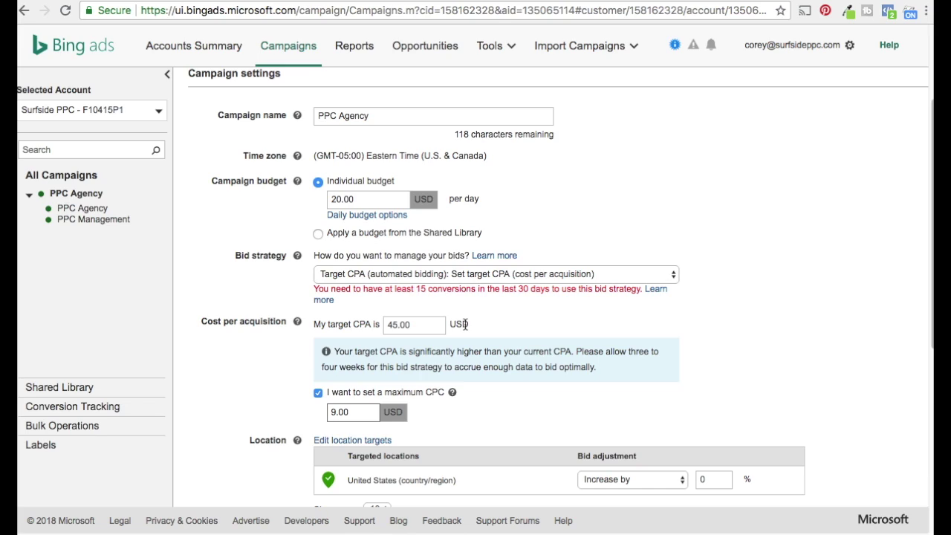
# Change the bid strategy to Enhanced CPC, followed by Maximize Conversions, to compare their options
pyautogui.click(457, 277)
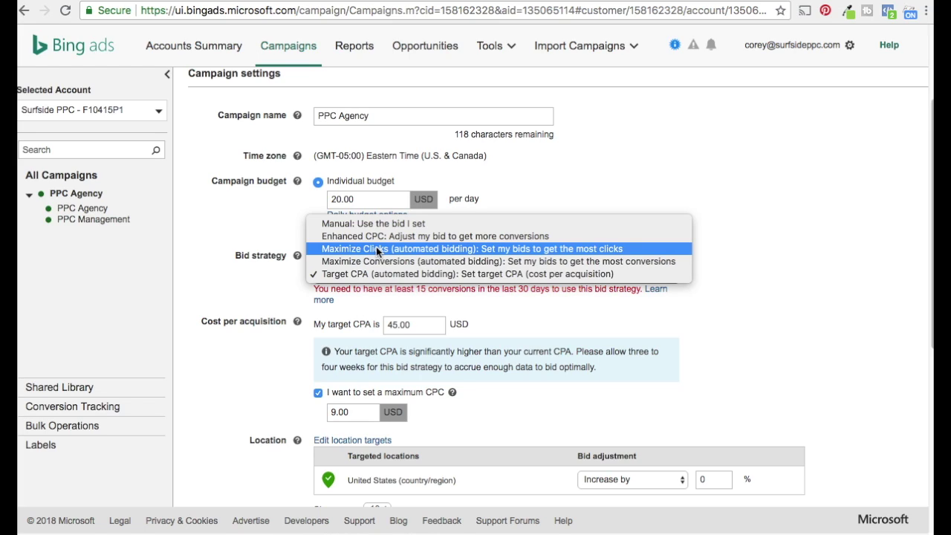
pyautogui.click(335, 236)
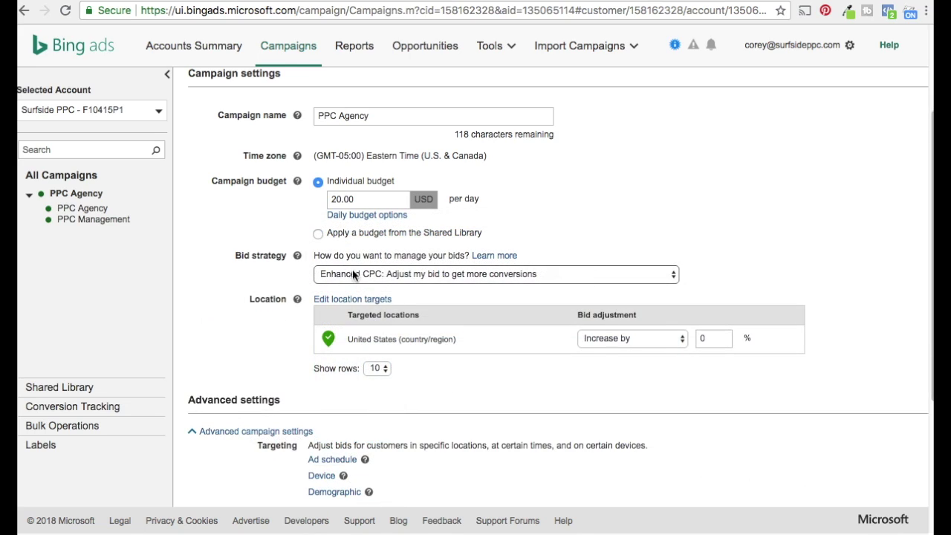
pyautogui.click(395, 276)
pyautogui.click(396, 299)
# Reselect the Target CPA strategy, return to Maximize Conversions, and read the conversion requirement beneath it
pyautogui.click(396, 275)
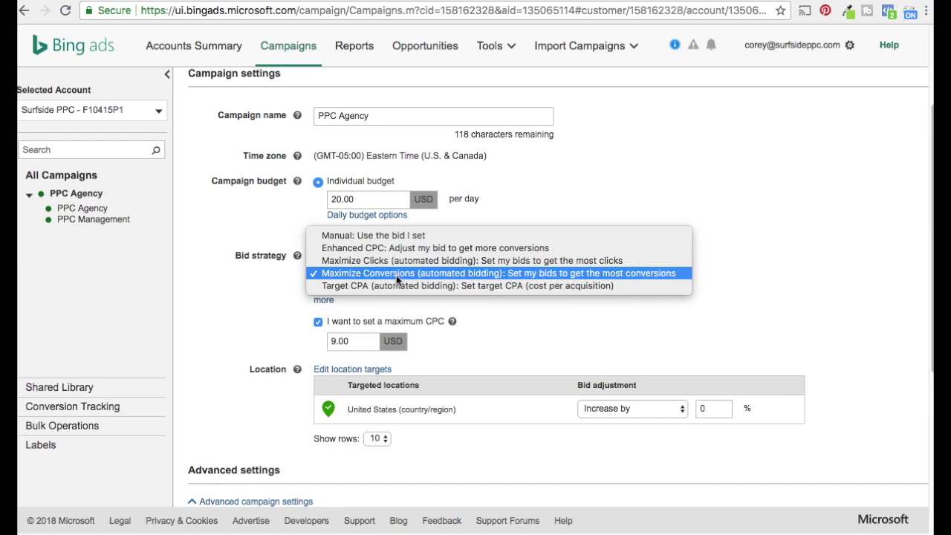
pyautogui.click(344, 285)
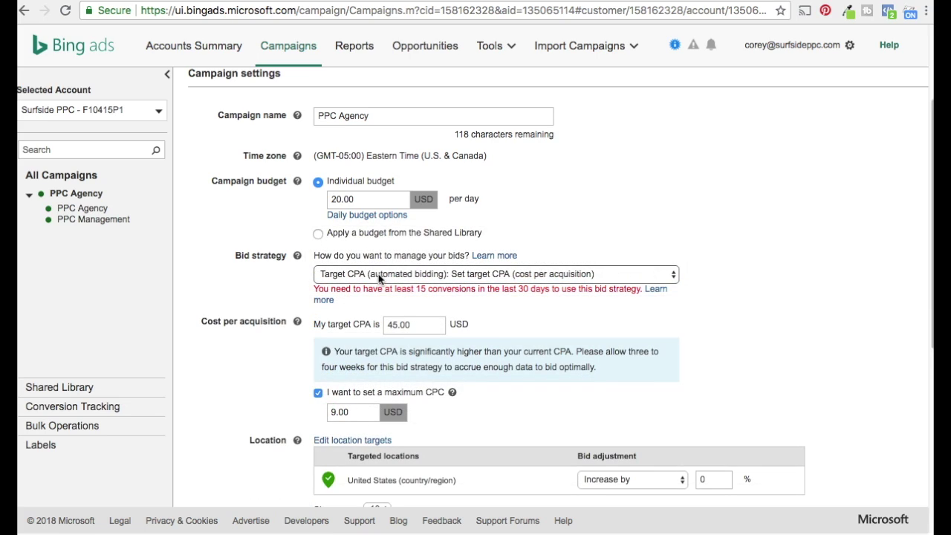
pyautogui.click(379, 276)
pyautogui.click(378, 264)
pyautogui.moveTo(374, 294); pyautogui.dragTo(487, 290)
pyautogui.click(487, 291)
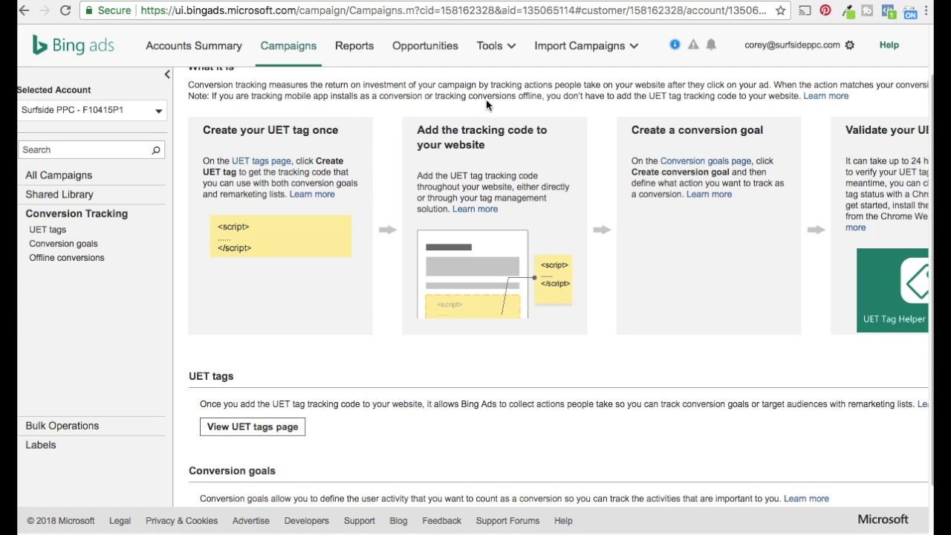
# Switch to the Microsoft budget and bid strategies guide and examine which campaign types support Maximize Conversions and the other strategies
pyautogui.hotkey('ctrl', 'Tab')
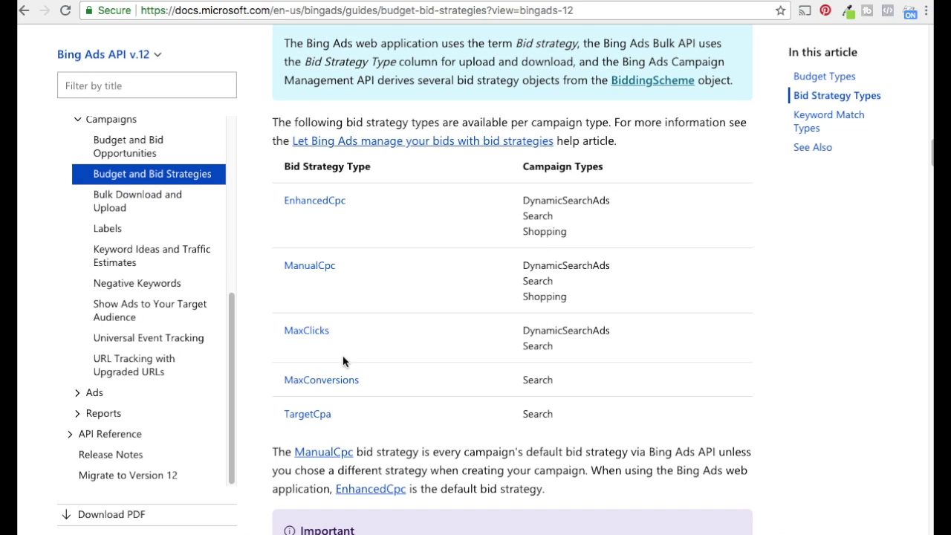
pyautogui.doubleClick(521, 380)
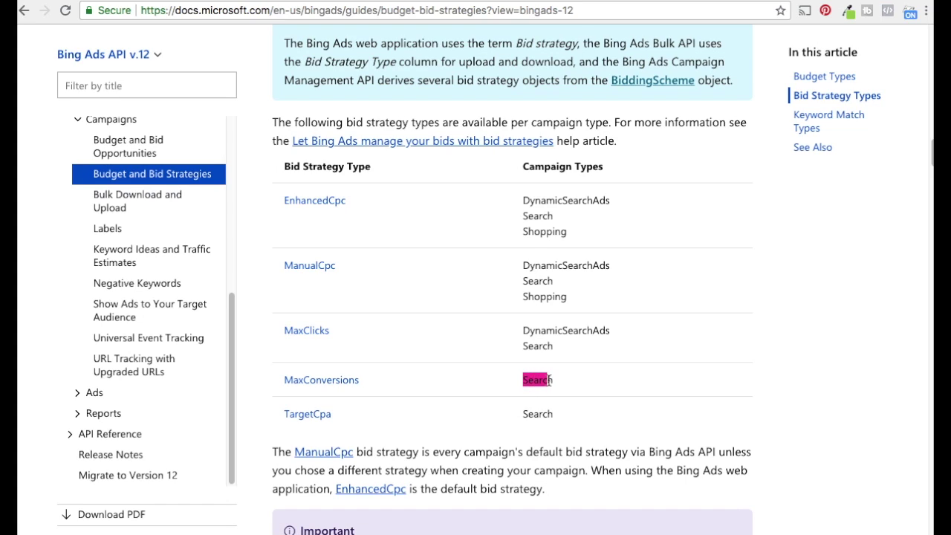
pyautogui.click(587, 383)
pyautogui.scroll(-4, 842, 336)
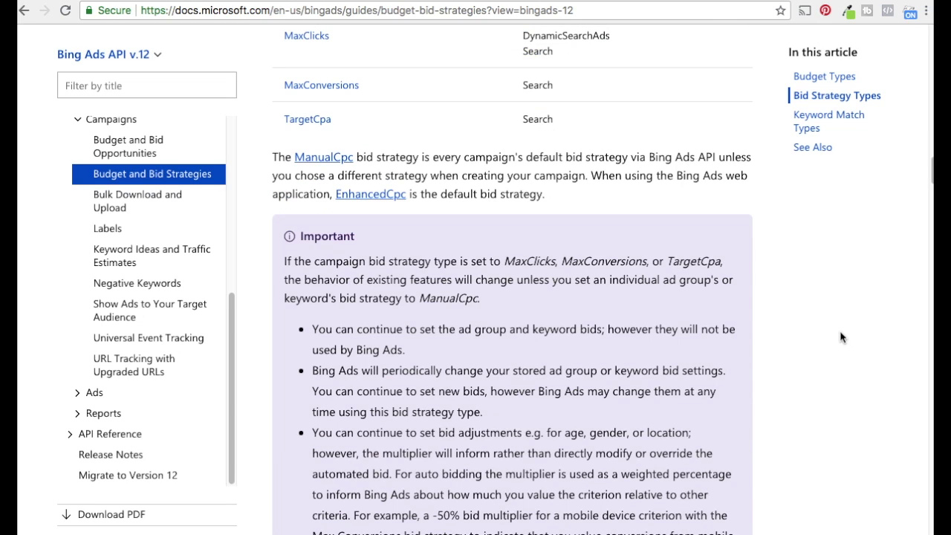
pyautogui.scroll(3, 839, 340)
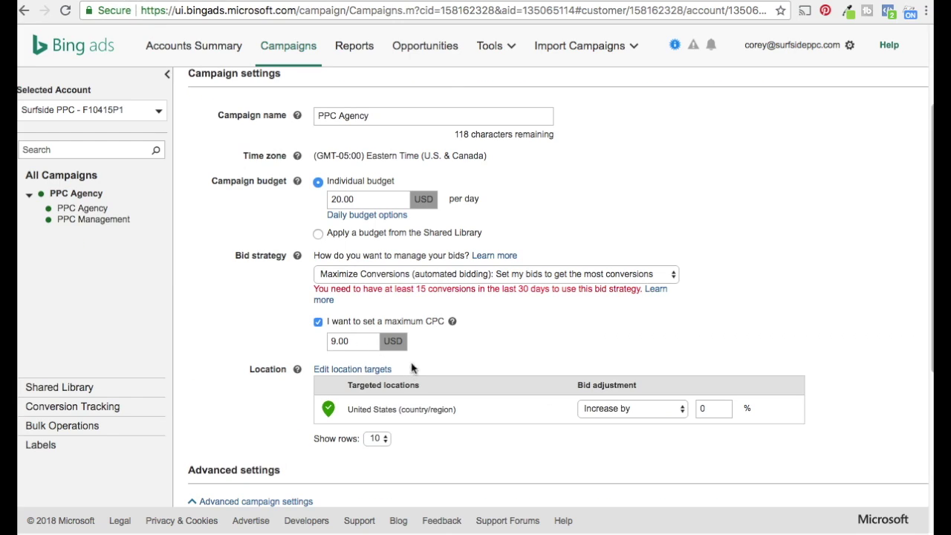
# Back in the campaign settings, try Enhanced CPC and set the bid strategy to Target CPA
pyautogui.click(461, 279)
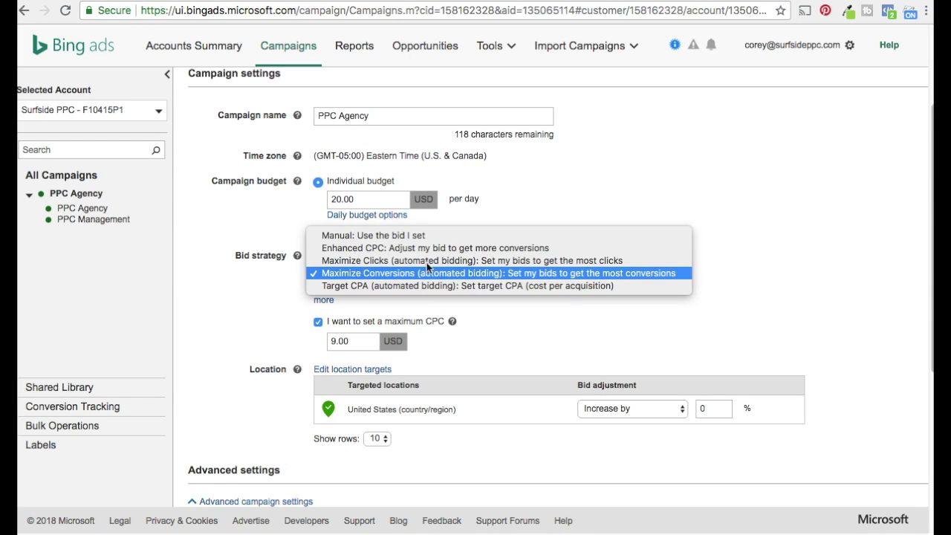
pyautogui.click(353, 250)
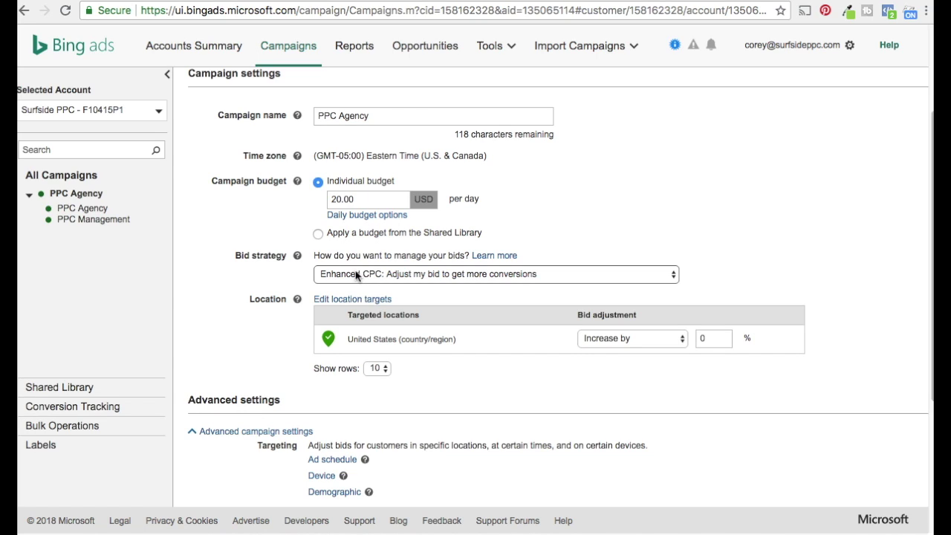
pyautogui.click(357, 276)
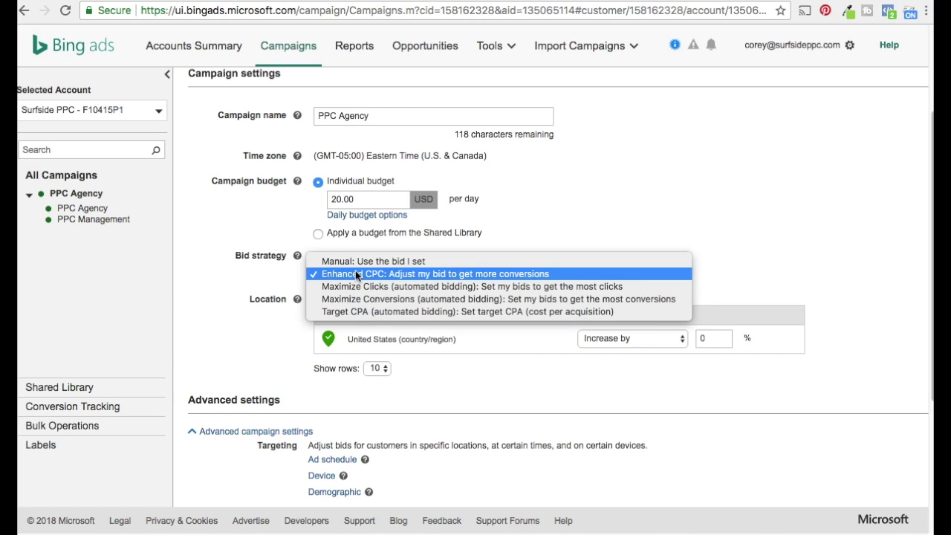
pyautogui.click(346, 312)
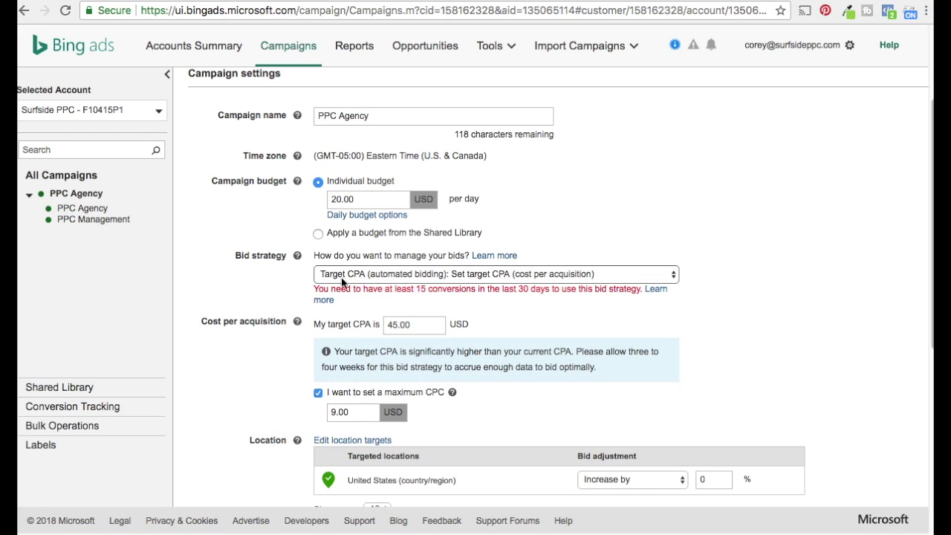